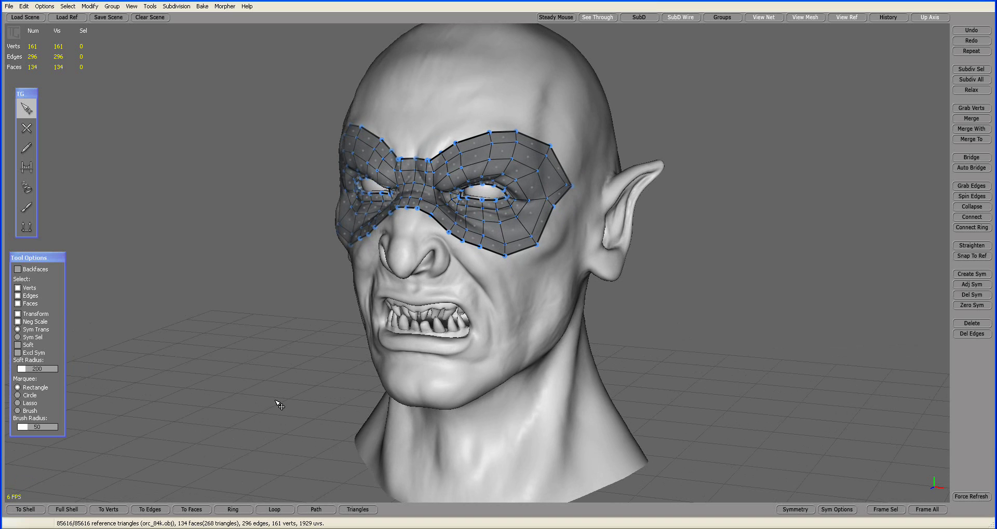
middle_click_drag(242, 385, 305, 382)
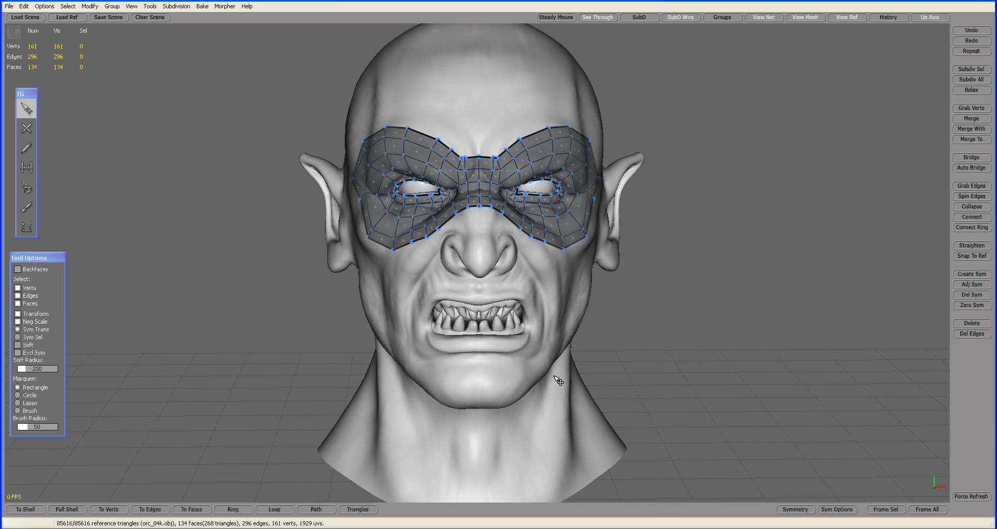
middle_click_drag(641, 357, 576, 358)
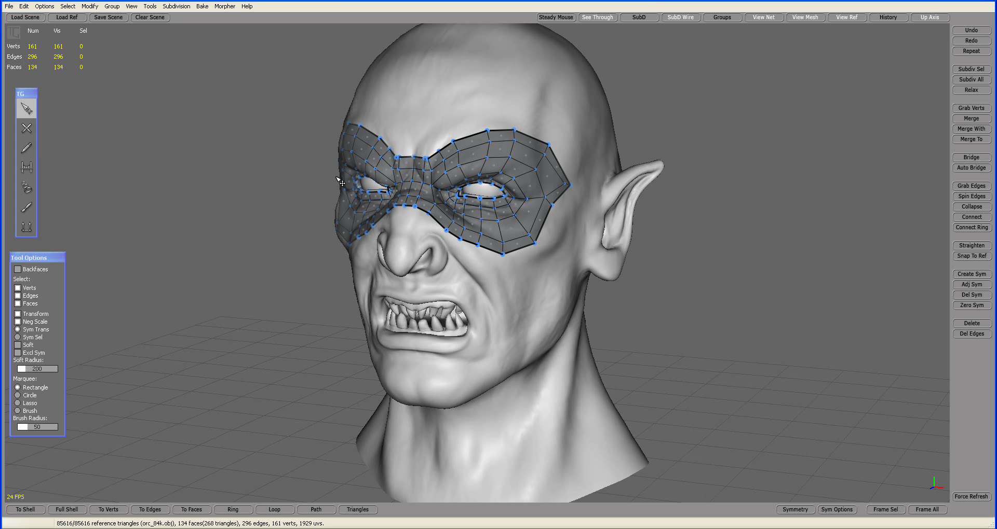
middle_click_drag(232, 279, 265, 283)
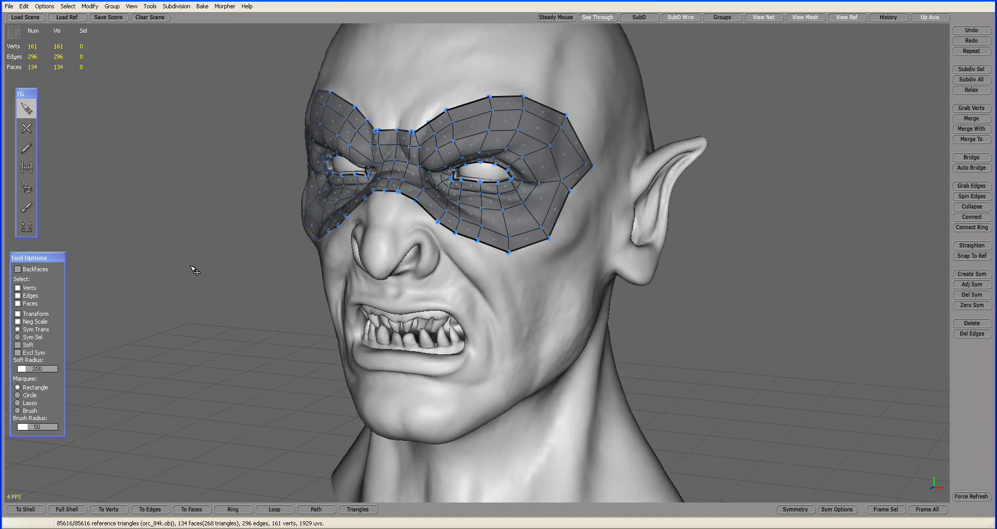
left_click_drag(191, 267, 233, 282, "alt")
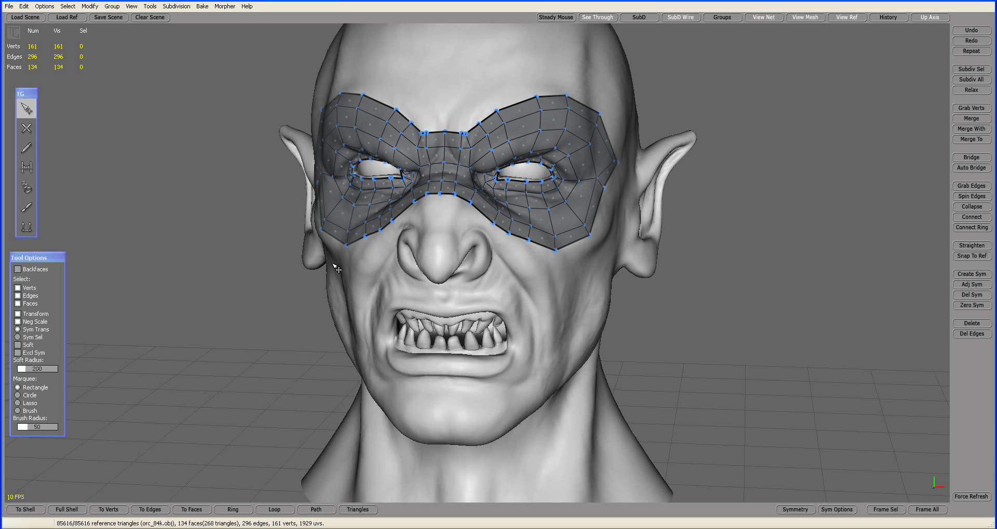
left_click_drag(307, 276, 259, 254, "alt")
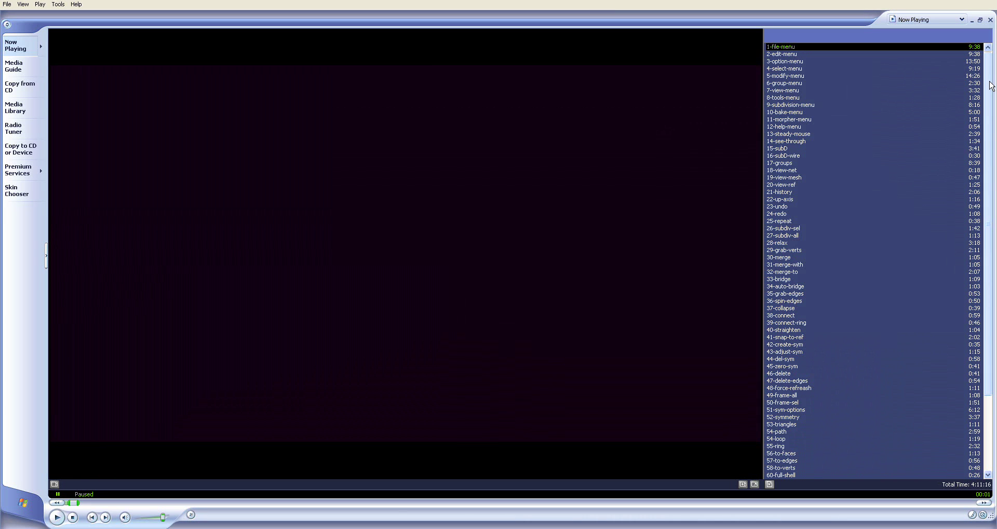
Switch to the media player and look through the playlist of tutorial videos from the first entry to the last.
left_click_drag(991, 86, 992, 225)
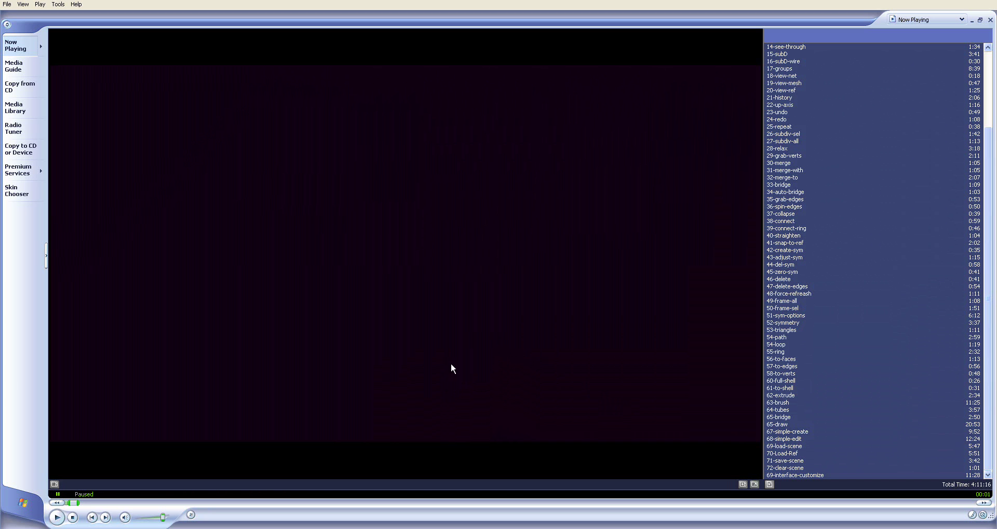
left_click_drag(988, 160, 987, 90)
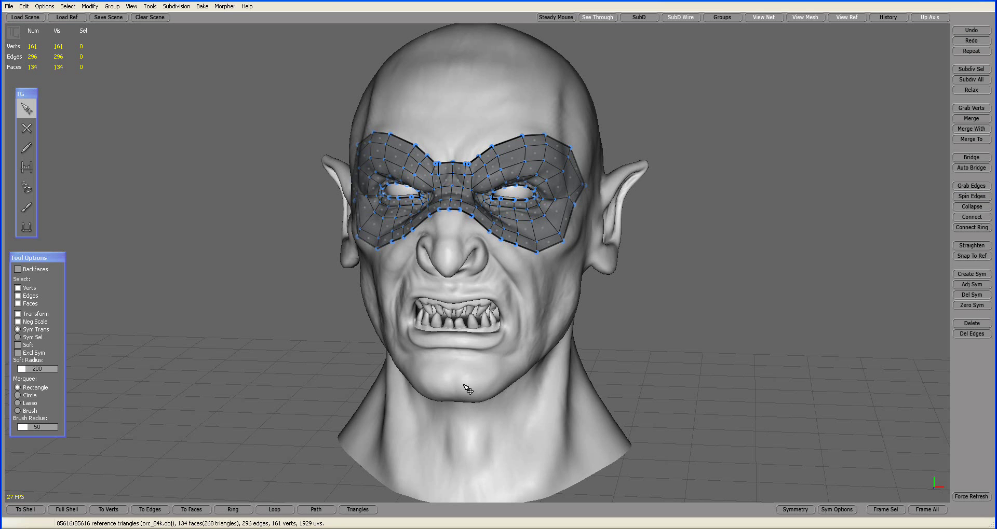
Examine the eye-mask mesh on the orc head from the front and side, checking one face above the eye.
mouse_move(743, 344)
left_mouse_down("alt")
mouse_move(652, 407)
mouse_move(625, 345)
mouse_move(762, 350)
left_mouse_up("alt")
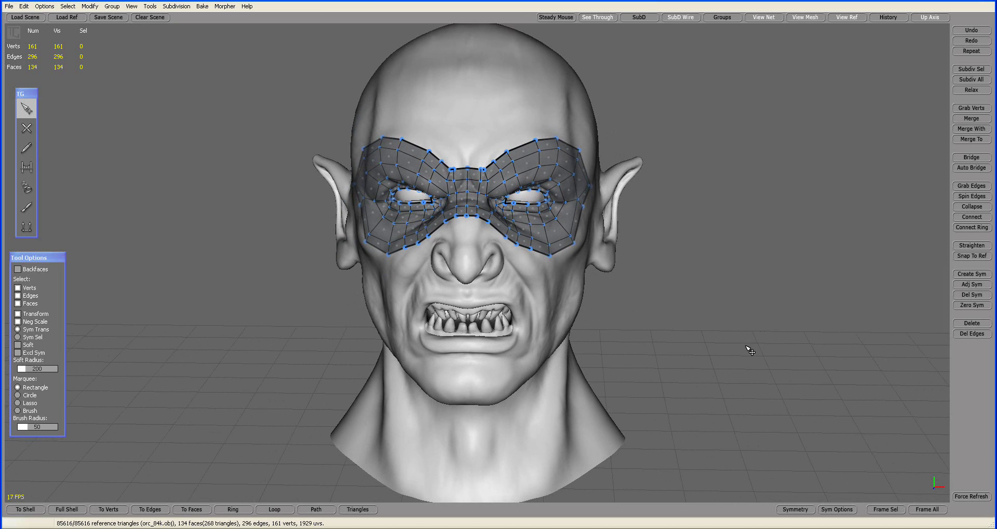
left_click_drag(680, 338, 657, 336, "alt")
right_click_drag(656, 336, 711, 347, "alt")
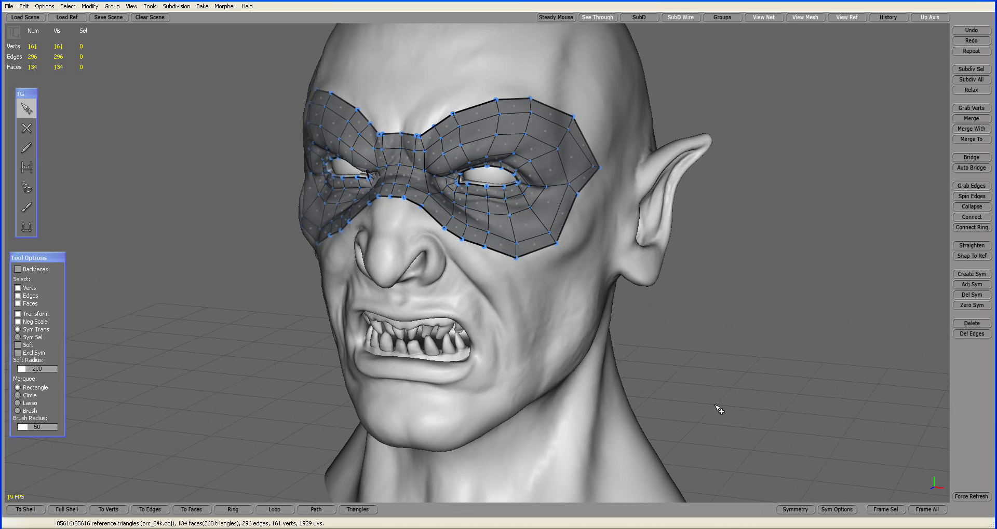
left_click_drag(726, 360, 750, 415, "alt")
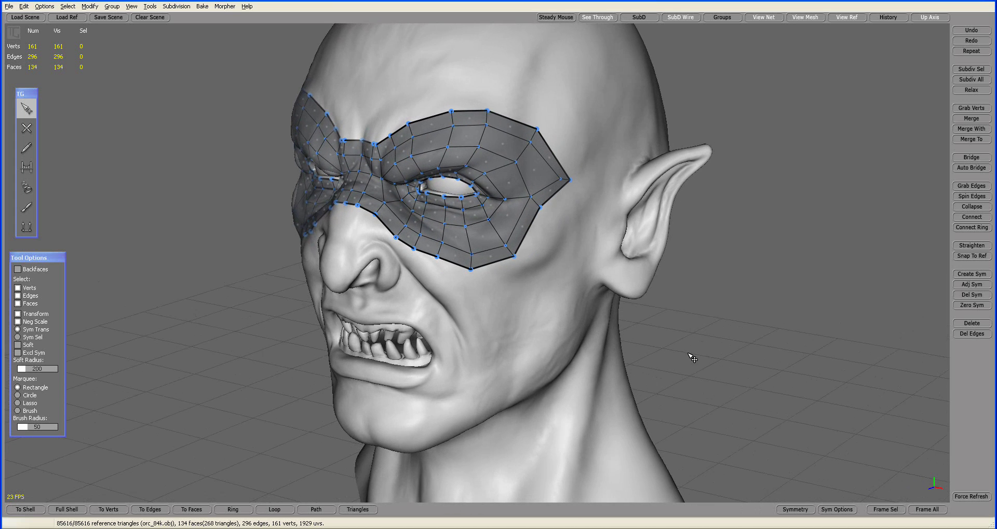
left_click(501, 150)
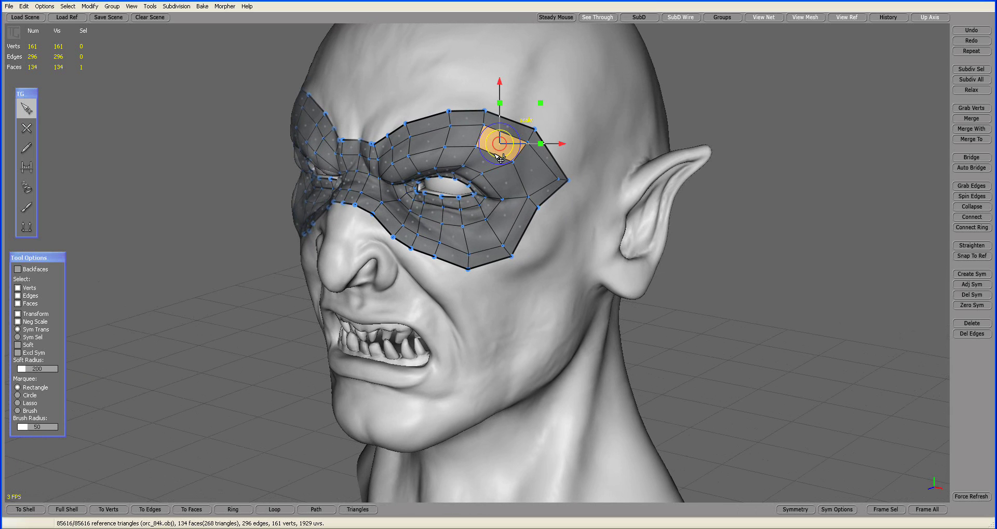
left_click_drag(501, 150, 501, 151)
left_click(593, 278)
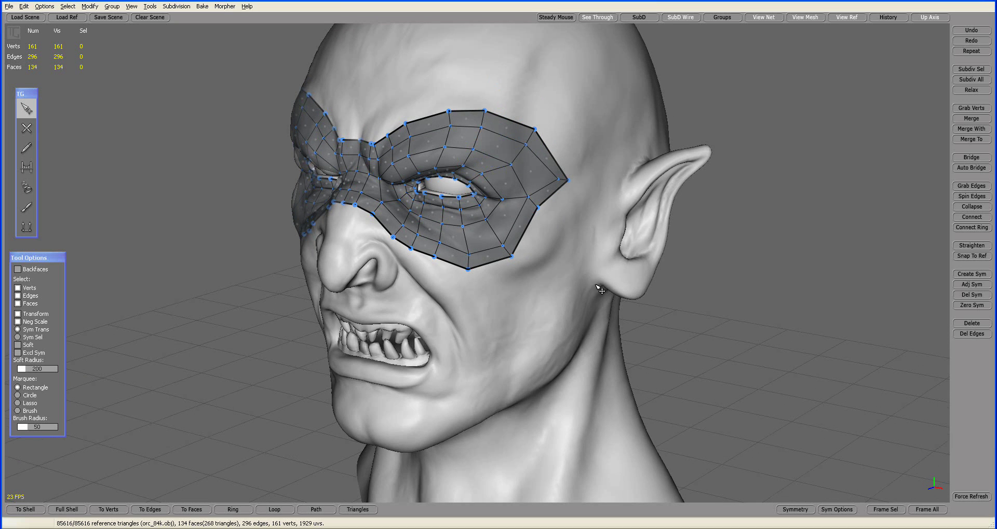
middle_click_drag(597, 288, 515, 204)
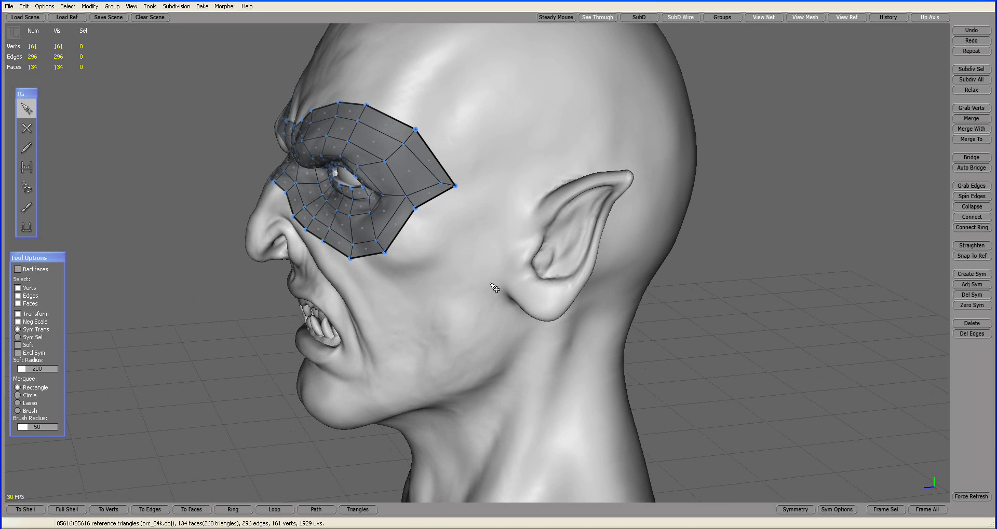
middle_click_drag(548, 177, 597, 314)
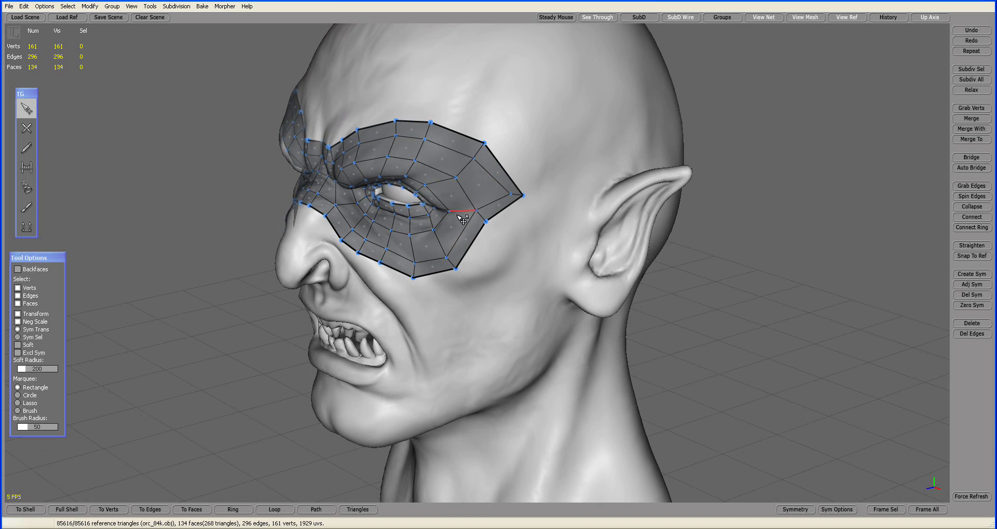
middle_click_drag(481, 221, 449, 188)
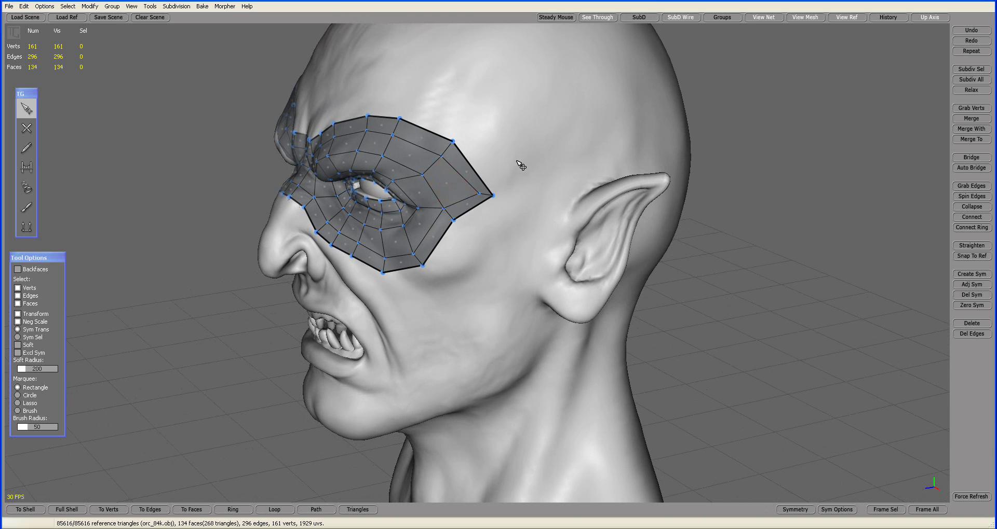
Turn on the subdivision preview of the eye mask and hide its subdivision wireframe.
left_click(638, 17)
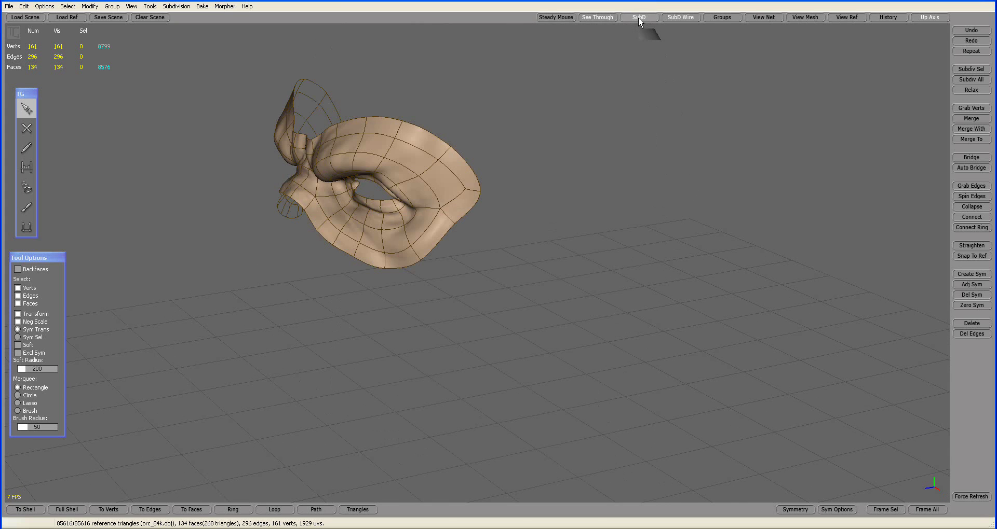
middle_click_drag(621, 77, 677, 125)
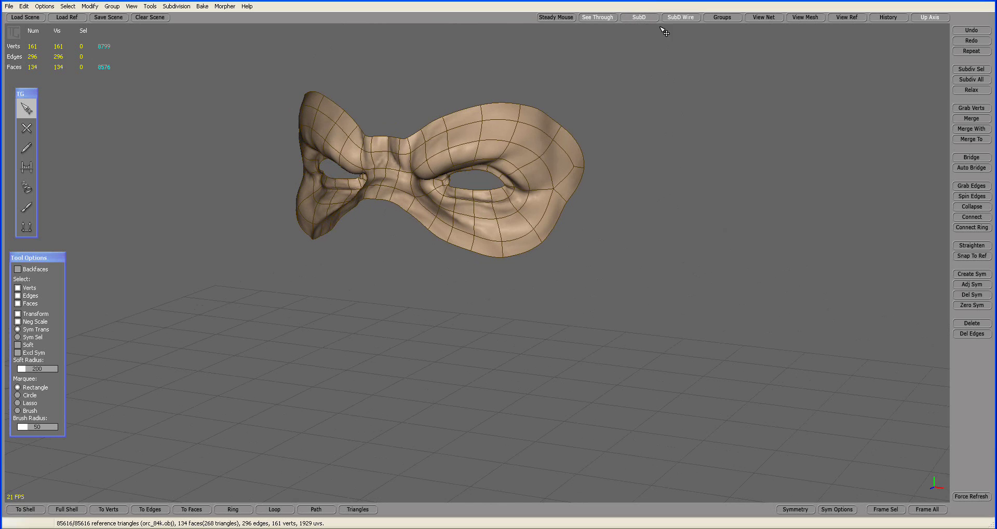
left_click(677, 18)
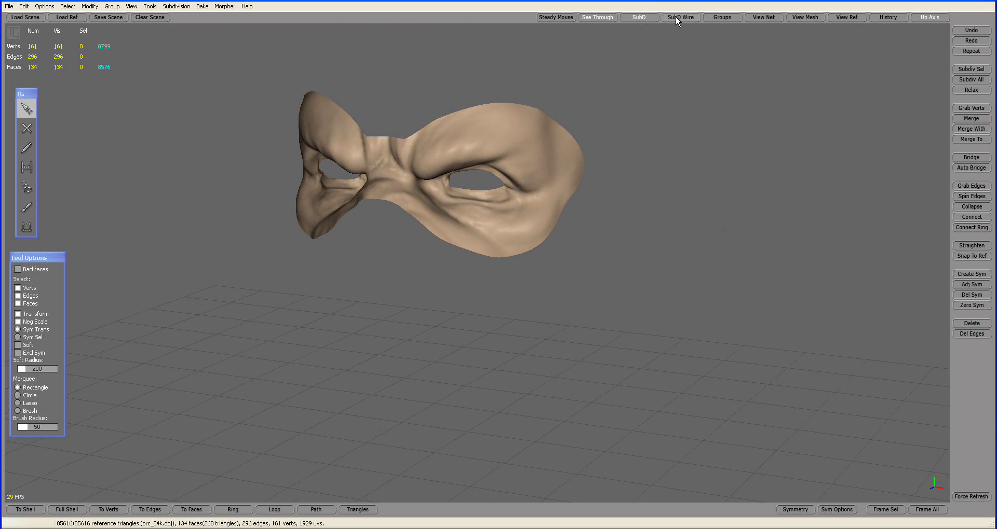
Review the subdivision parameters without changing them and turn off the subdivision preview.
left_click(178, 6)
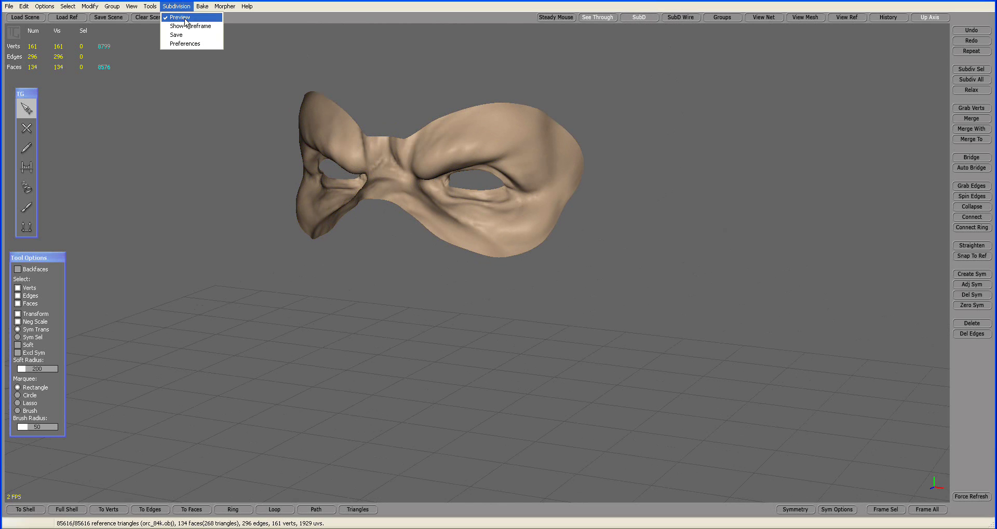
left_click(181, 44)
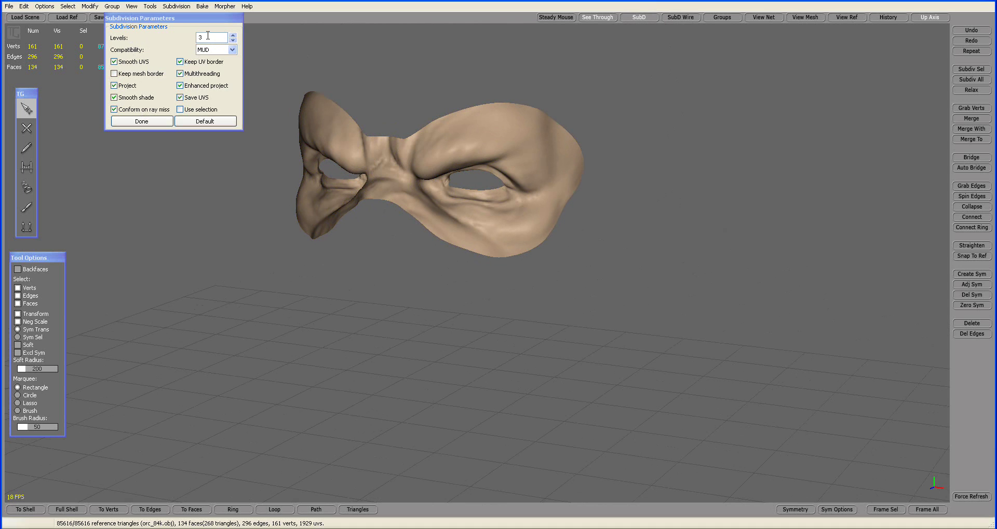
left_click(152, 122)
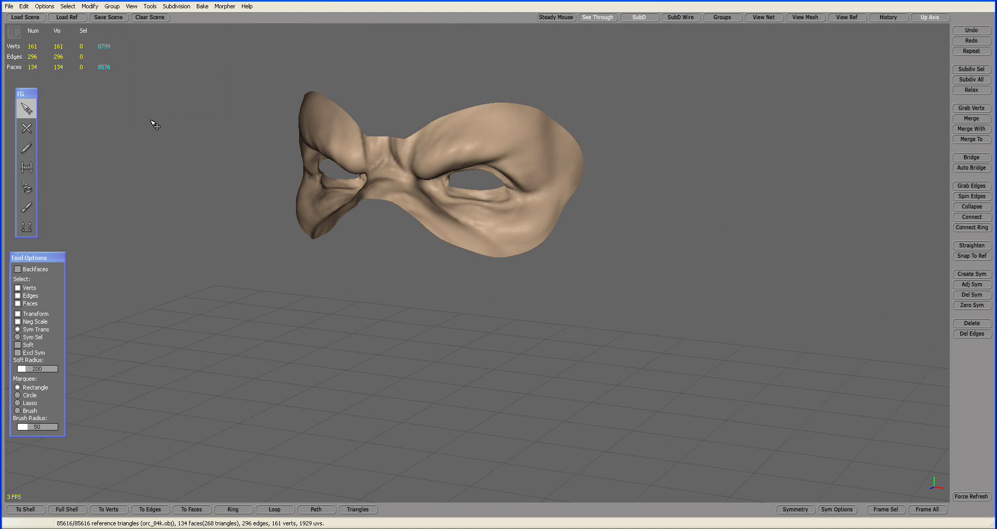
left_click(638, 17)
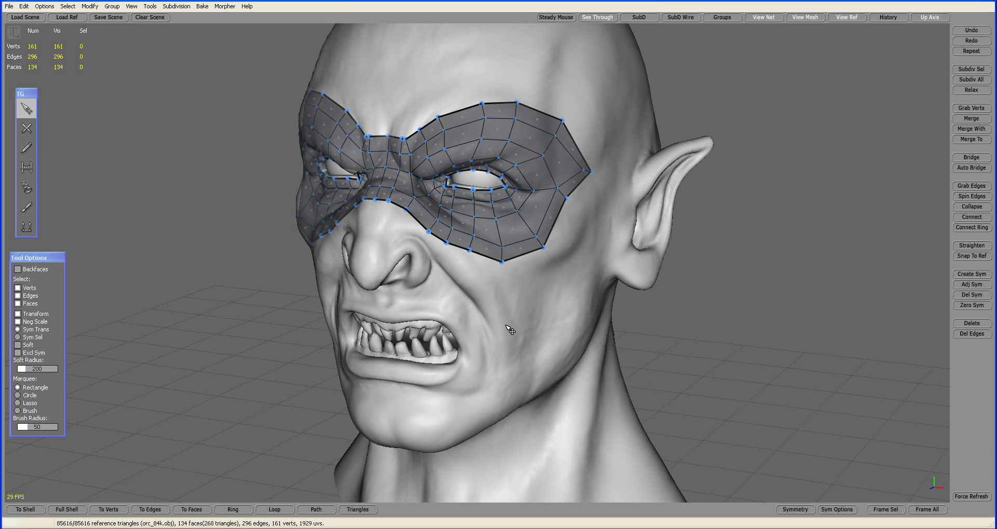
Switch to the image viewer and advance to the picture after the comparison of five orc head sculpts.
mouse_move(509, 328)
middle_mouse_down()
mouse_move(547, 327)
mouse_move(498, 330)
mouse_move(503, 393)
mouse_move(504, 336)
middle_mouse_up()
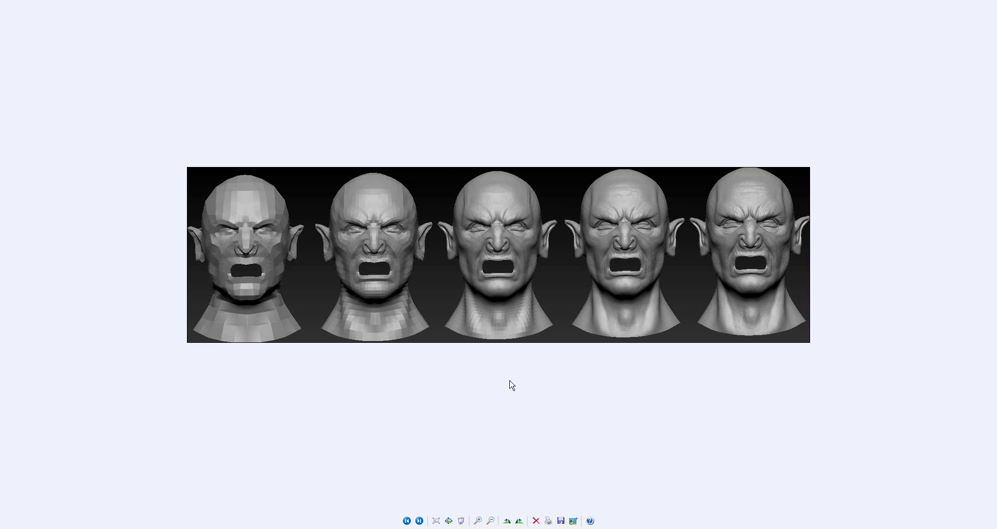
left_click(418, 522)
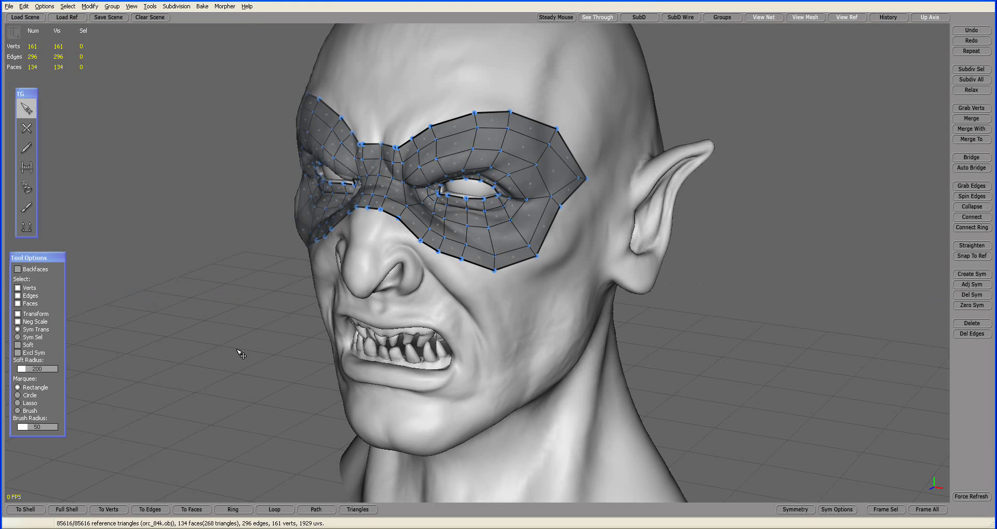
right_click_drag(239, 350, 309, 335)
scroll(256, 344, "down", 5)
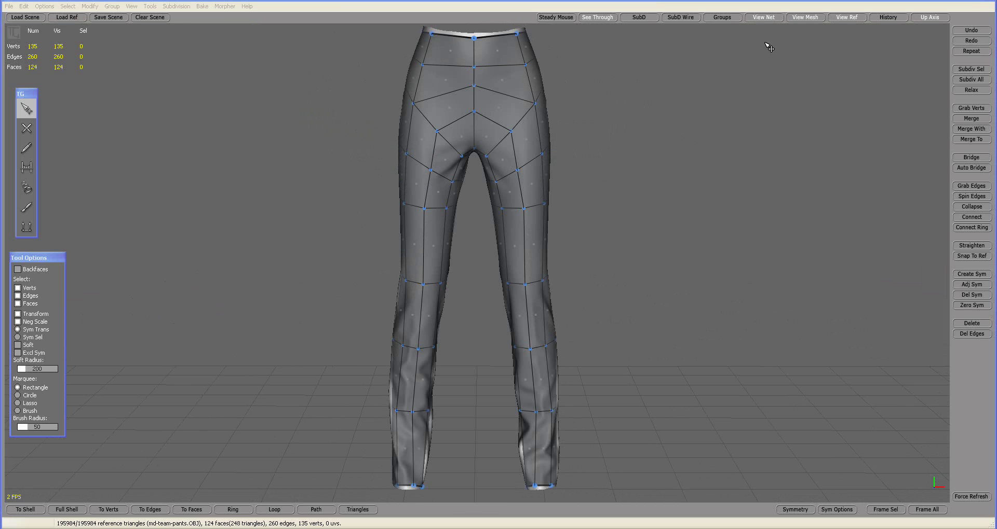
Hide the retopology mesh and its net so only the pants reference model is displayed.
left_click(806, 18)
left_click(774, 19)
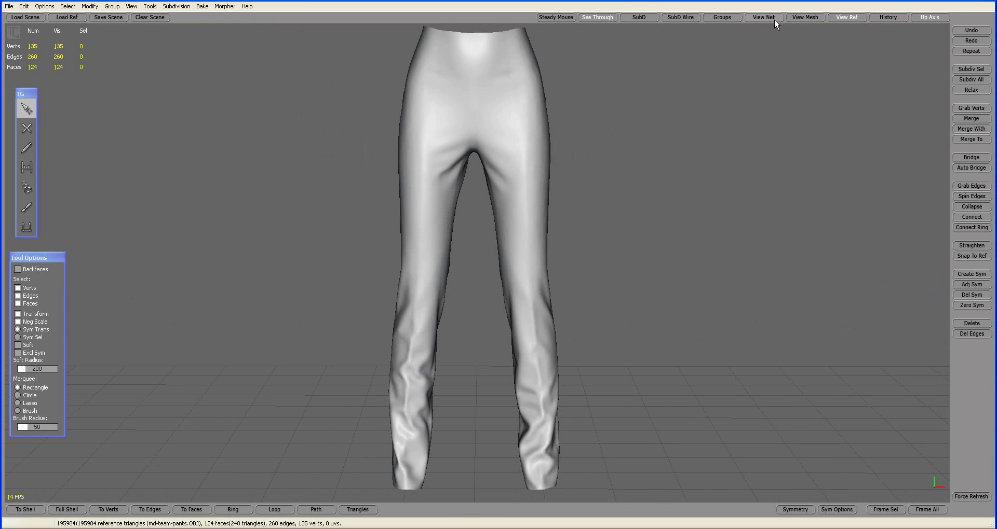
mouse_move(768, 189)
left_mouse_down("alt")
mouse_move(691, 199)
mouse_move(743, 197)
mouse_move(648, 192)
mouse_move(757, 195)
mouse_move(531, 196)
mouse_move(768, 195)
left_mouse_up("alt")
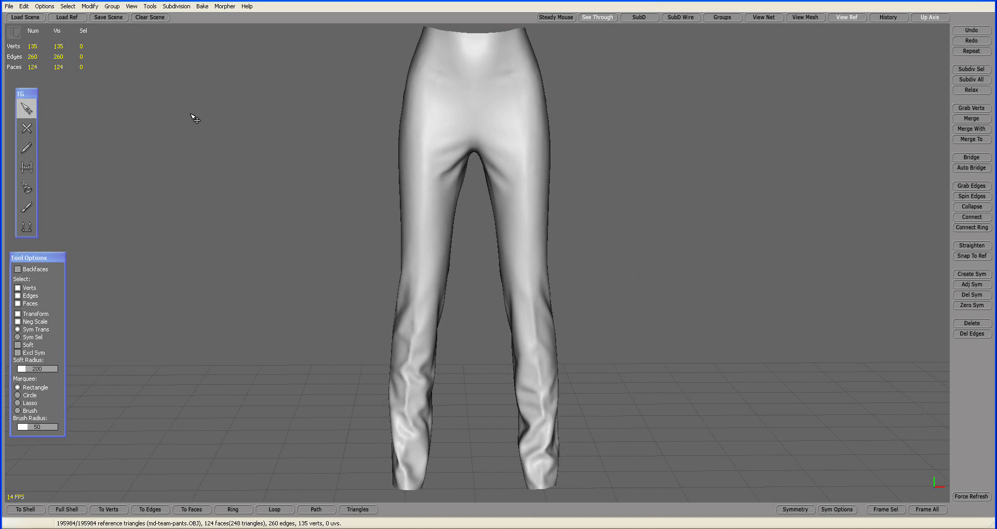
Enable Wireframe Reference and inspect the dense triangulation on the pants leg close up.
left_click(45, 6)
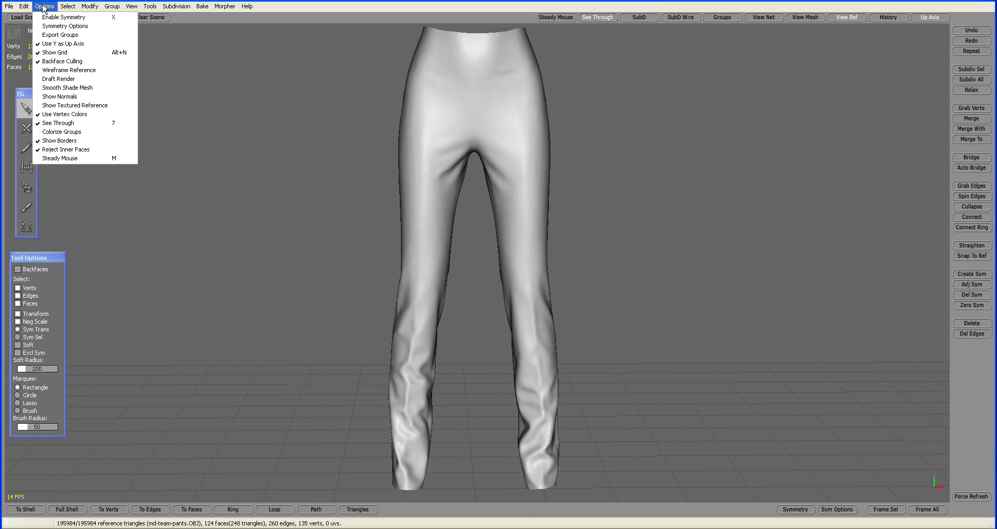
left_click(56, 70)
left_click_drag(654, 261, 620, 234, "alt")
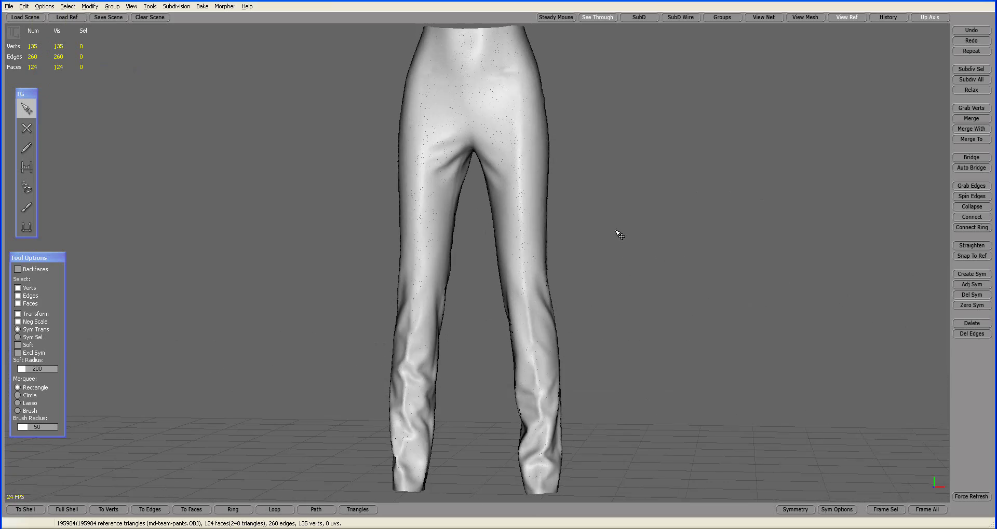
right_click_drag(620, 234, 792, 279, "alt")
left_click_drag(530, 259, 507, 253, "alt")
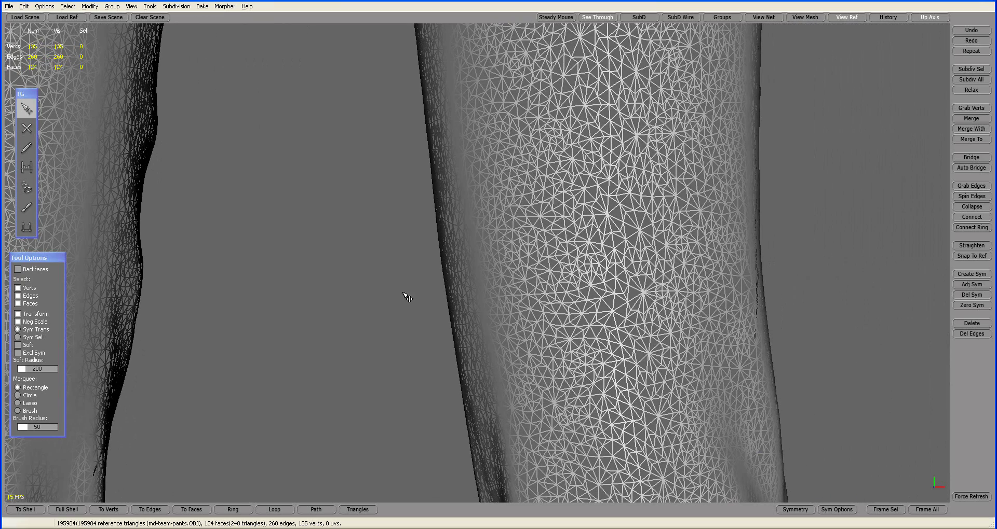
left_click_drag(403, 294, 406, 295, "alt")
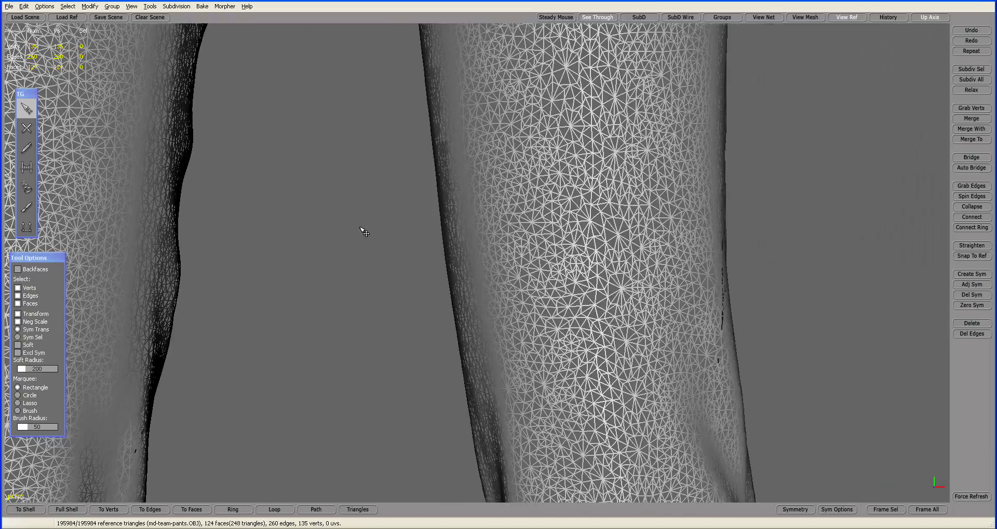
Disable Wireframe Reference to return the whole pants model to shaded display.
left_click_drag(362, 225, 380, 343, "alt")
mouse_move(380, 343)
right_mouse_down("alt")
mouse_move(373, 286)
mouse_move(424, 224)
mouse_move(362, 207)
right_mouse_up("alt")
left_click_drag(327, 280, 324, 225, "alt")
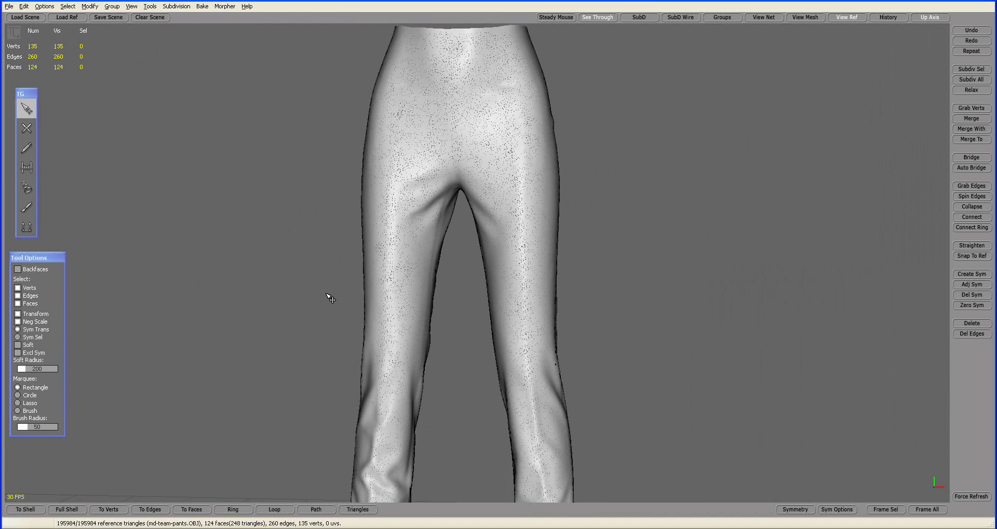
right_click_drag(329, 295, 330, 212, "alt")
middle_click_drag(324, 261, 324, 220, "alt")
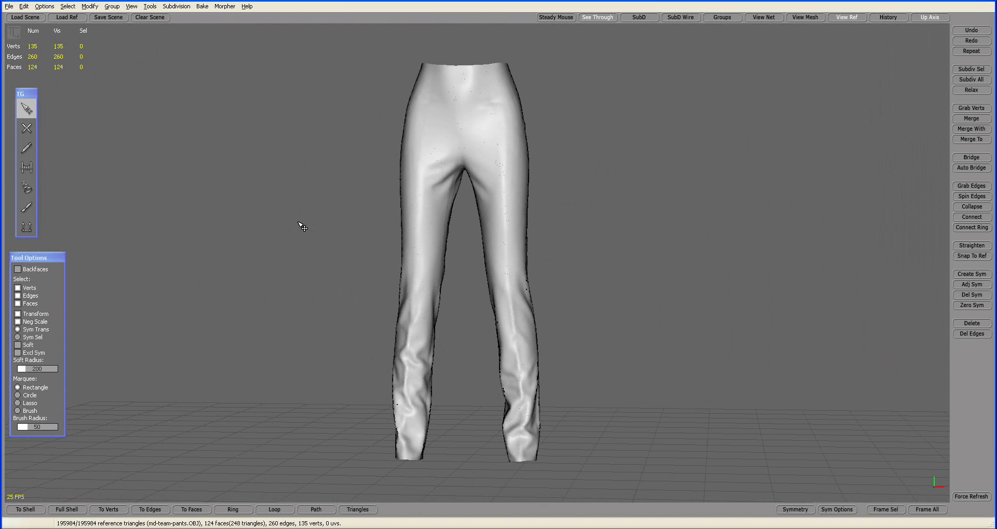
left_click(43, 7)
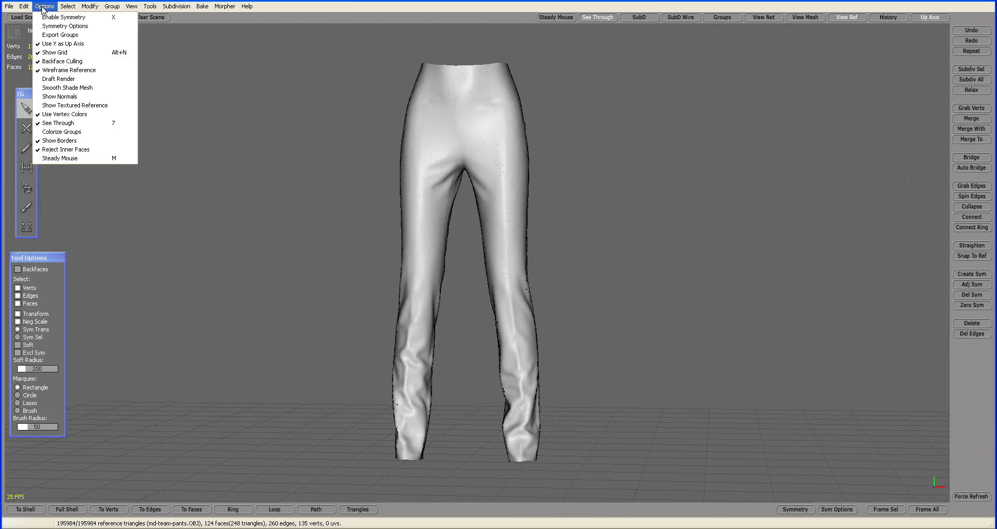
left_click(53, 71)
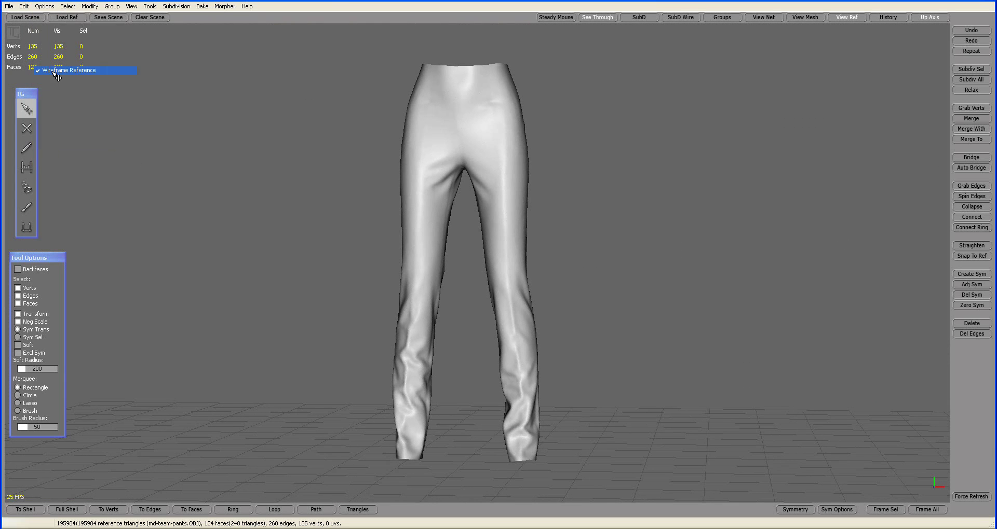
Show the retopology mesh and its net over the pants reference model again.
left_click(801, 18)
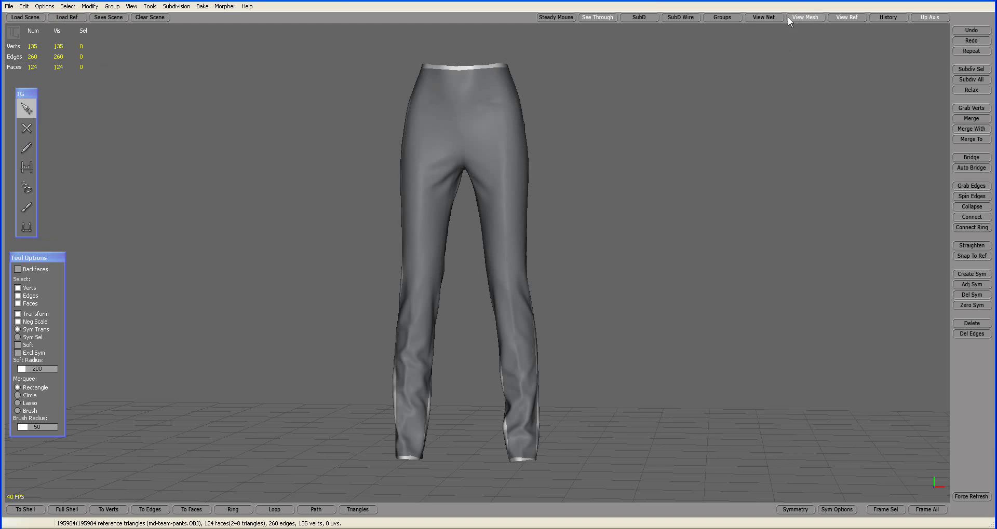
left_click(775, 17)
mouse_move(743, 124)
left_mouse_down("alt")
mouse_move(656, 132)
mouse_move(753, 135)
mouse_move(741, 138)
left_mouse_up("alt")
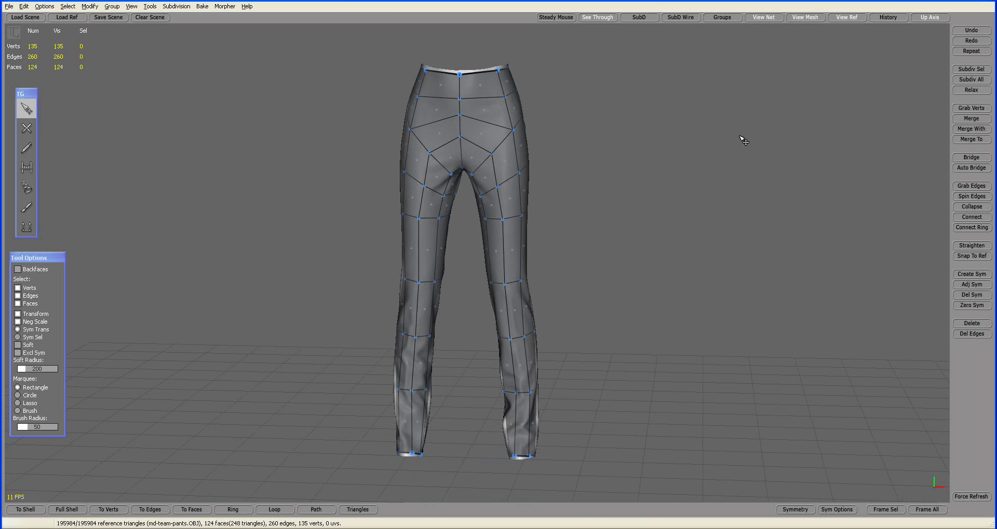
Preview the pants mesh with SubD and SubD Wire, examine it from several sides, and return to the low-resolution net.
left_click(643, 19)
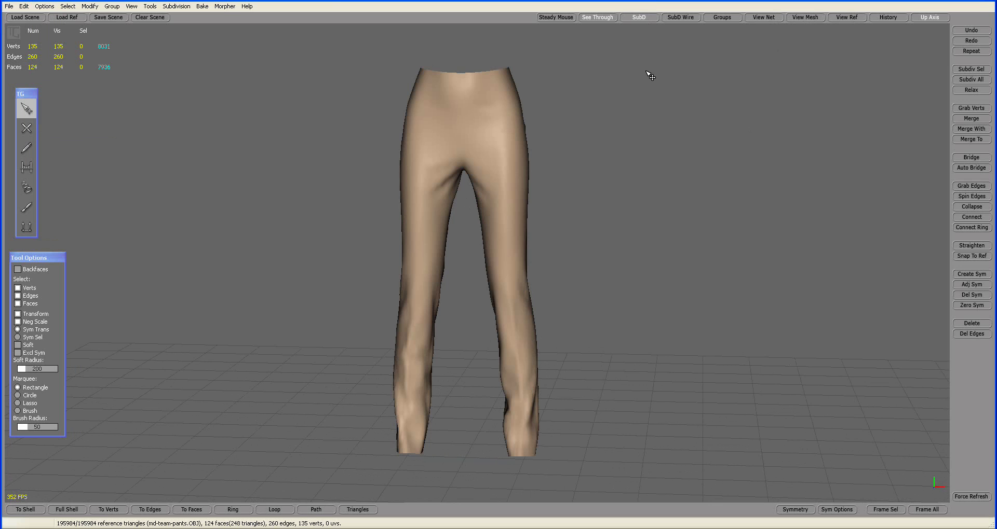
left_click_drag(687, 165, 433, 167, "alt")
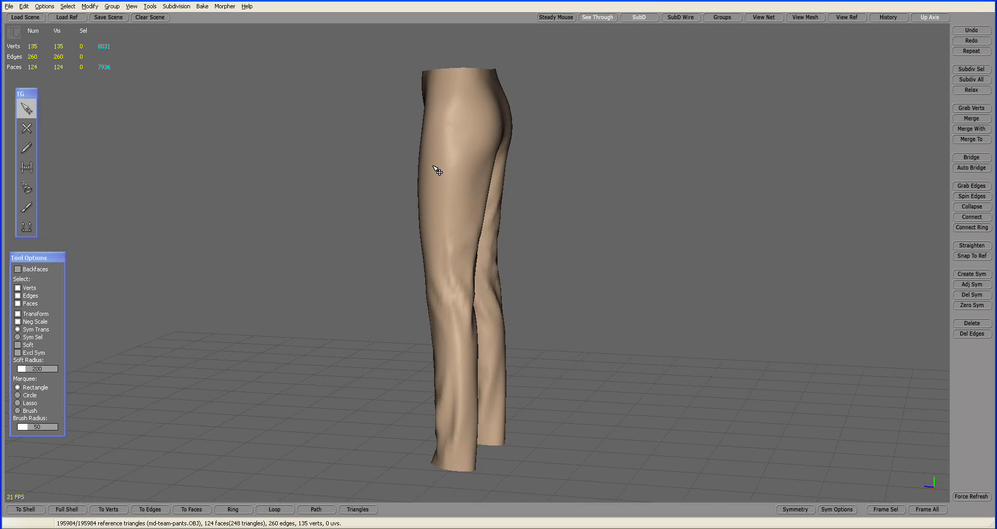
left_click(668, 21)
left_click_drag(665, 128, 789, 127, "alt")
left_click(684, 19)
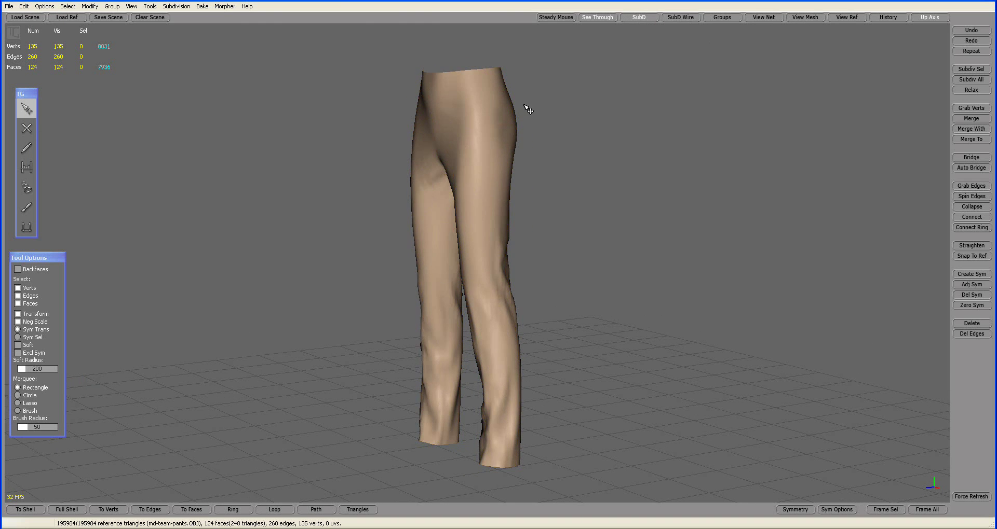
left_click_drag(528, 109, 489, 180, "alt")
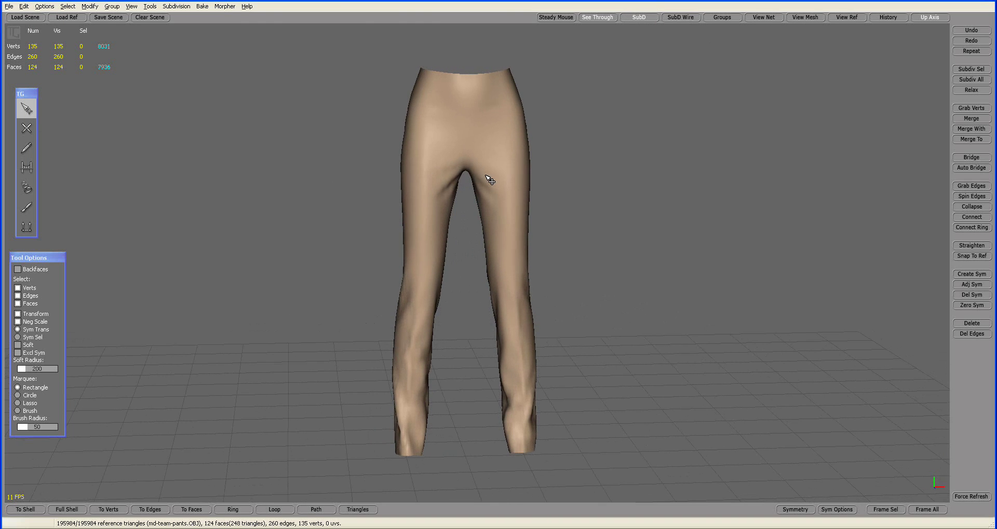
left_click(642, 19)
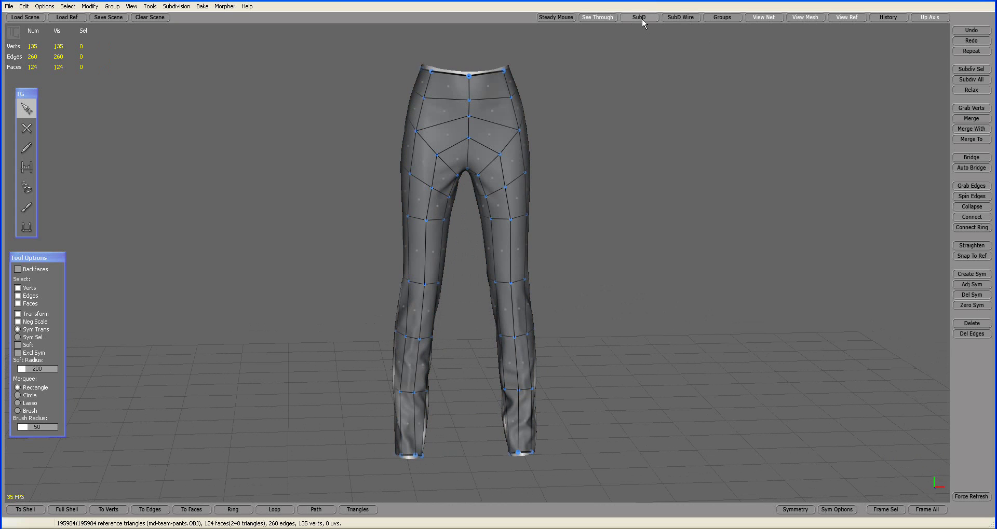
left_click_drag(618, 120, 615, 156, "alt")
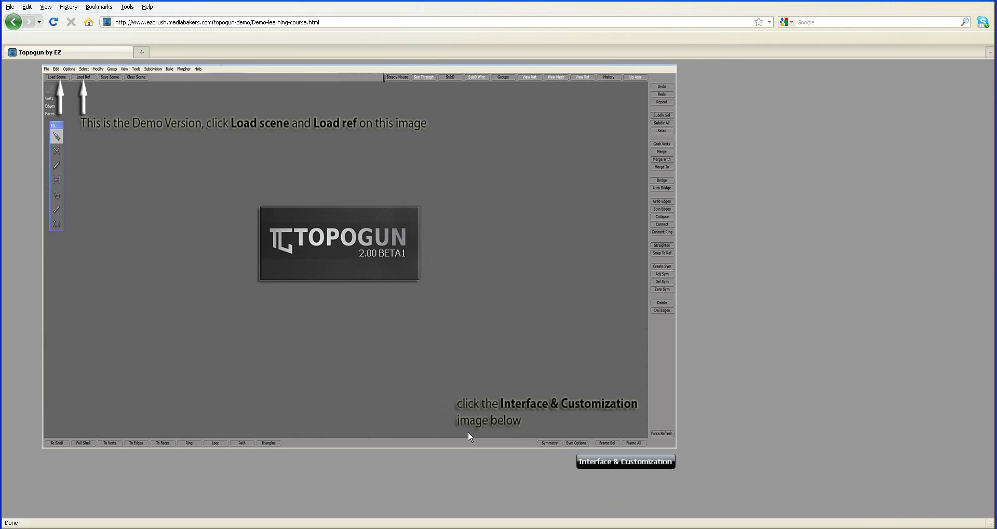
Switch to the browser with the TopoGun demo course page and reset the page zoom.
left_click(26, 7)
mouse_move(47, 10)
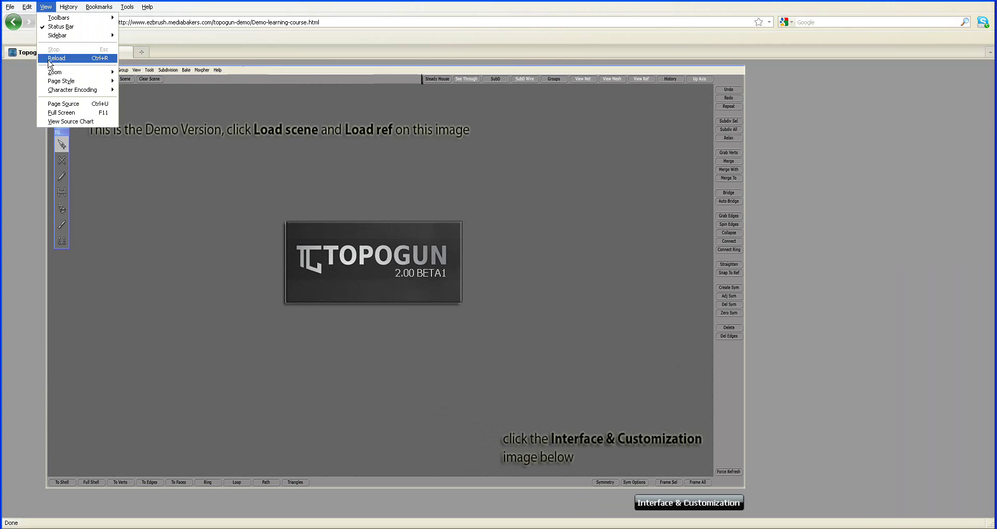
mouse_move(51, 75)
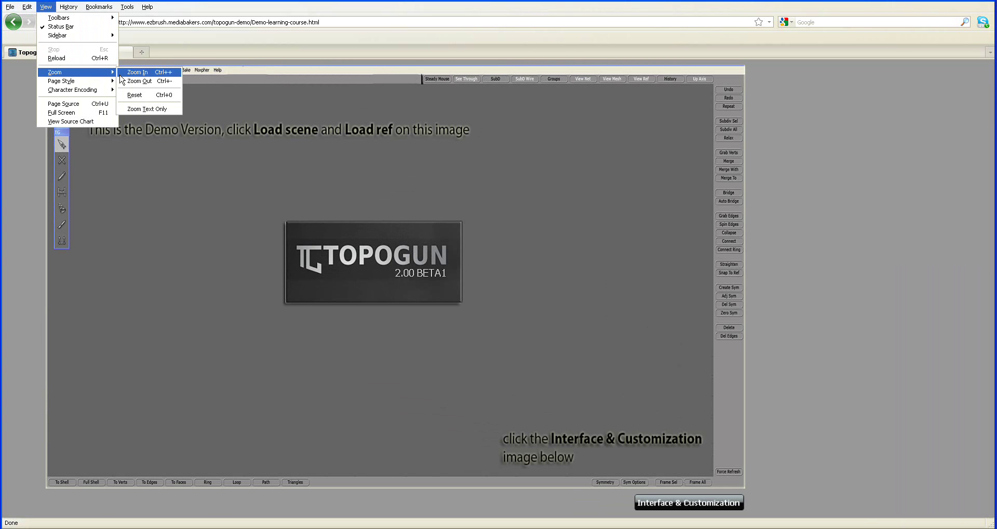
left_click(125, 95)
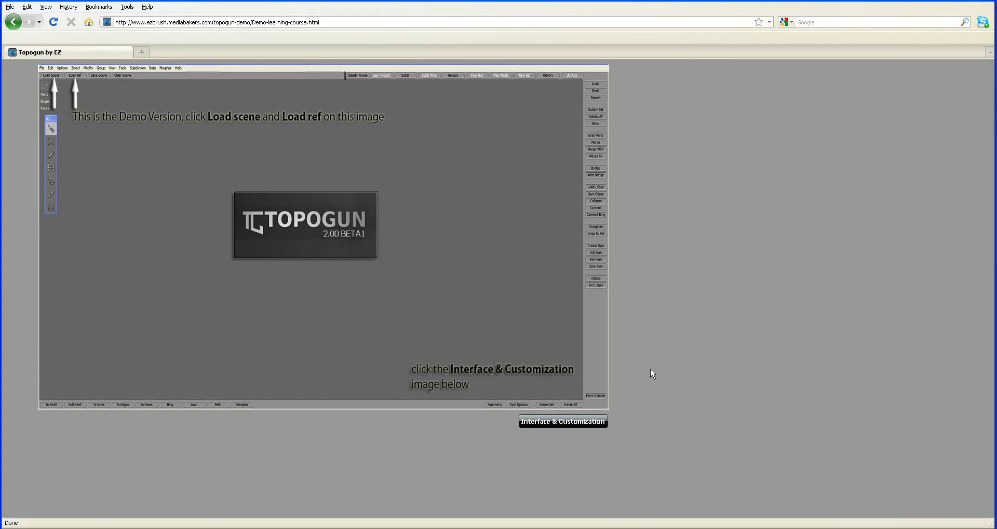
scroll(650, 366, "up", 2, "ctrl")
scroll(653, 363, "down", 2, "ctrl")
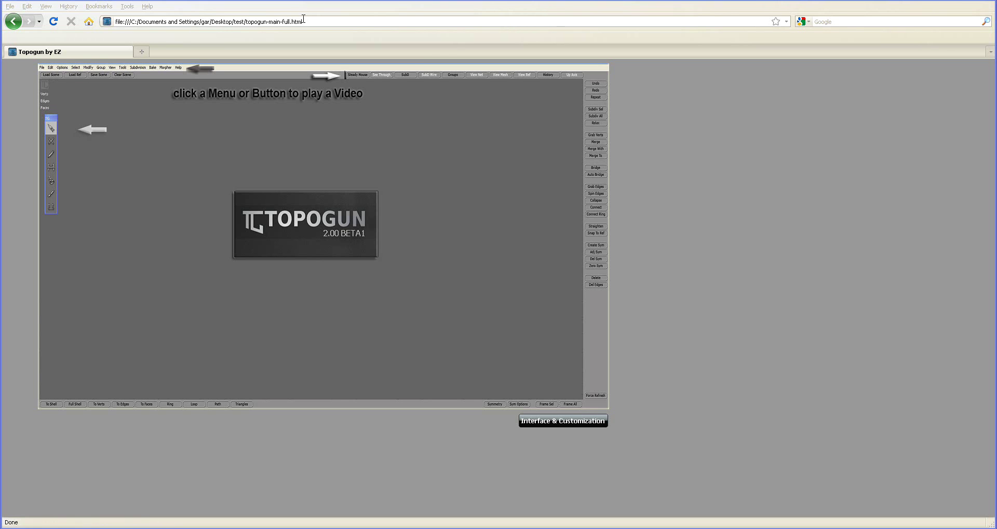
Highlight the file name topogun-main-full.html in the address of the full course page.
left_click_drag(303, 20, 245, 19)
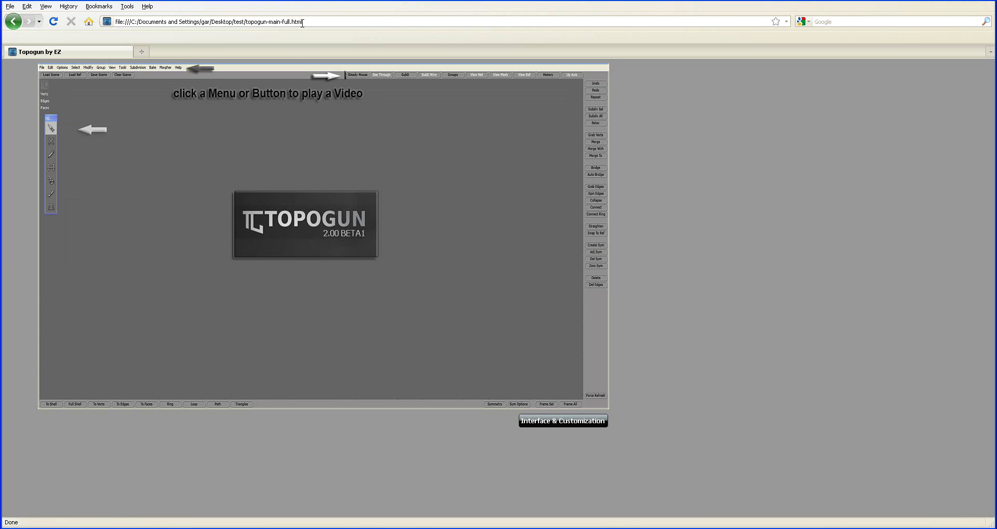
left_click_drag(302, 21, 260, 23)
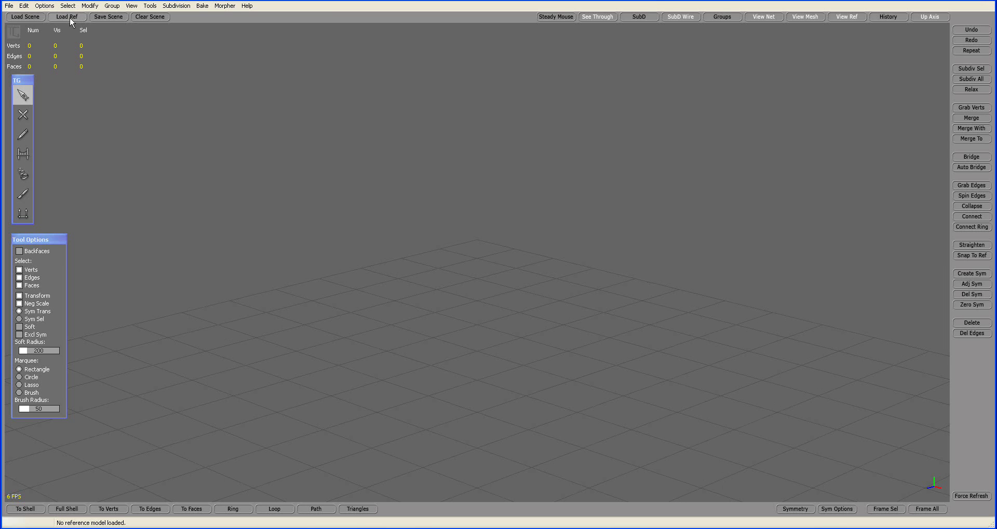
Switch to TopoGun, look over the Modify commands and review the Generate Maps settings from General Settings to Cavity Map.
left_click(82, 6)
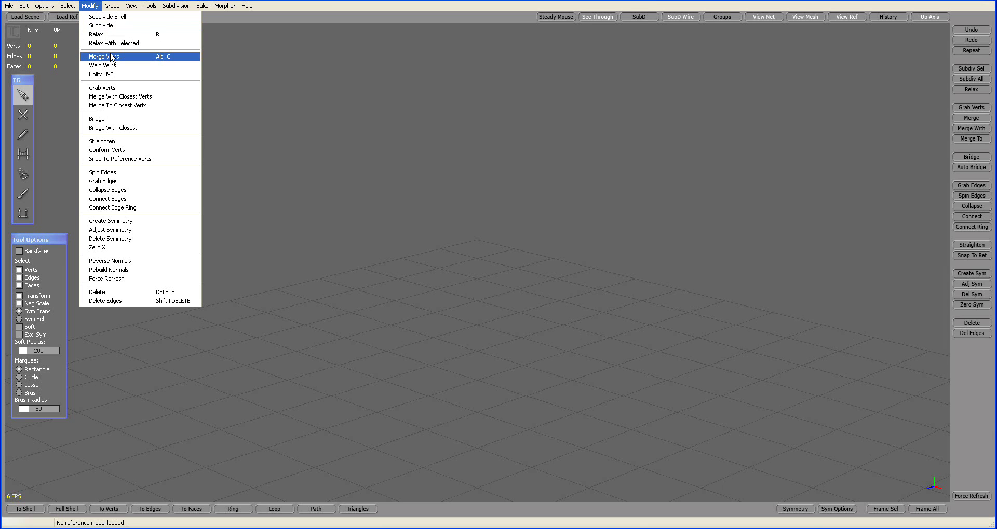
left_click(233, 70)
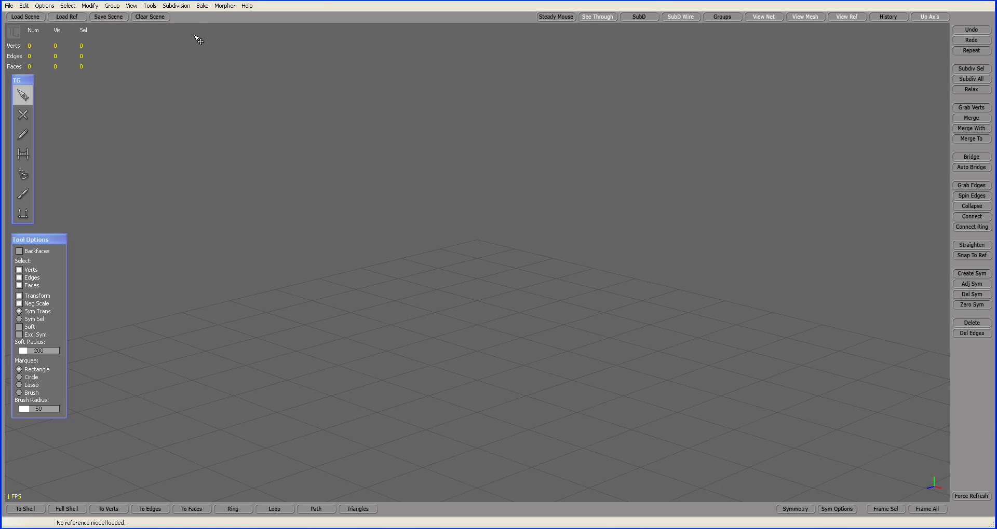
left_click(202, 6)
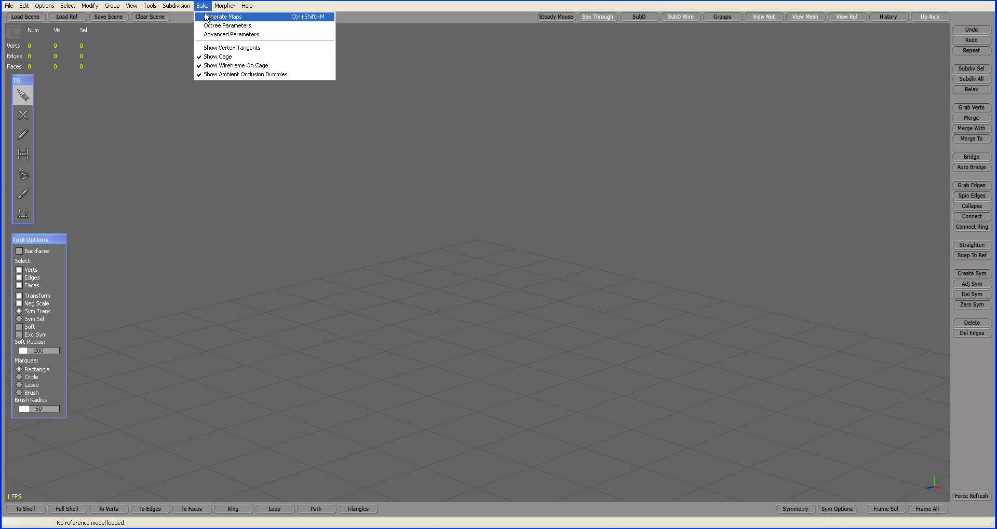
left_click(209, 17)
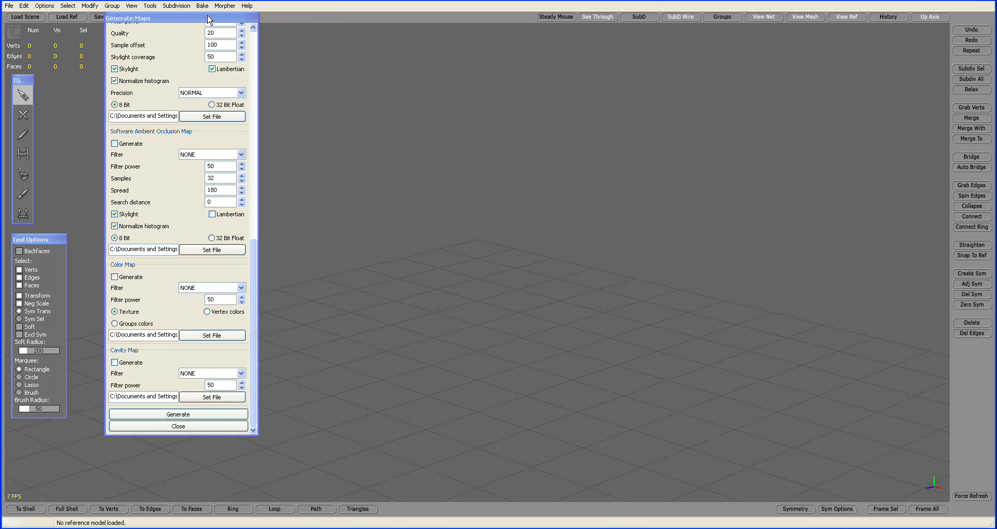
left_click_drag(254, 271, 248, 58)
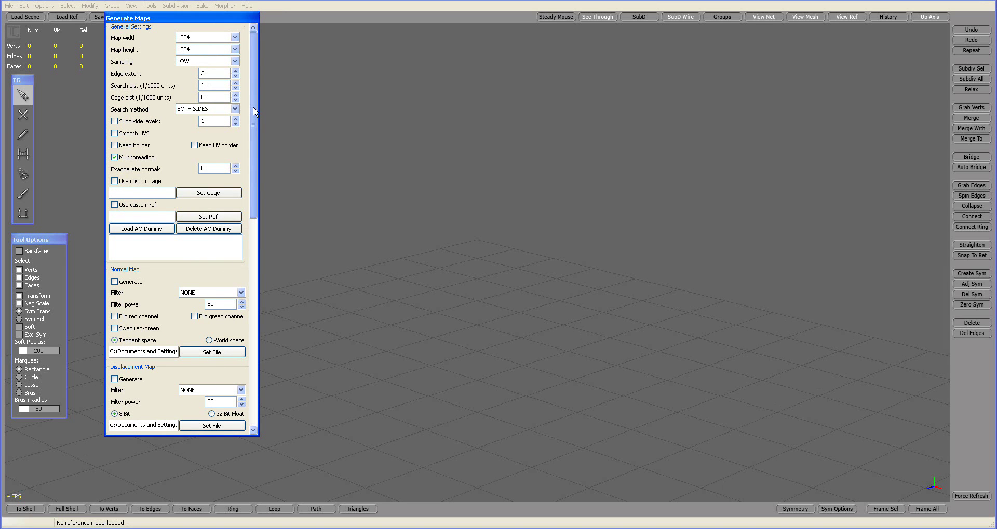
left_click_drag(254, 112, 256, 324)
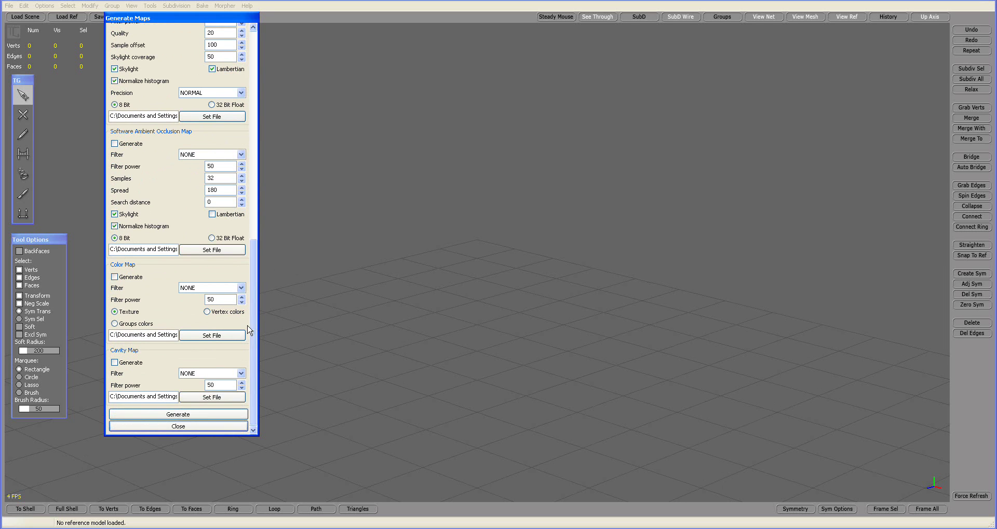
left_click(178, 427)
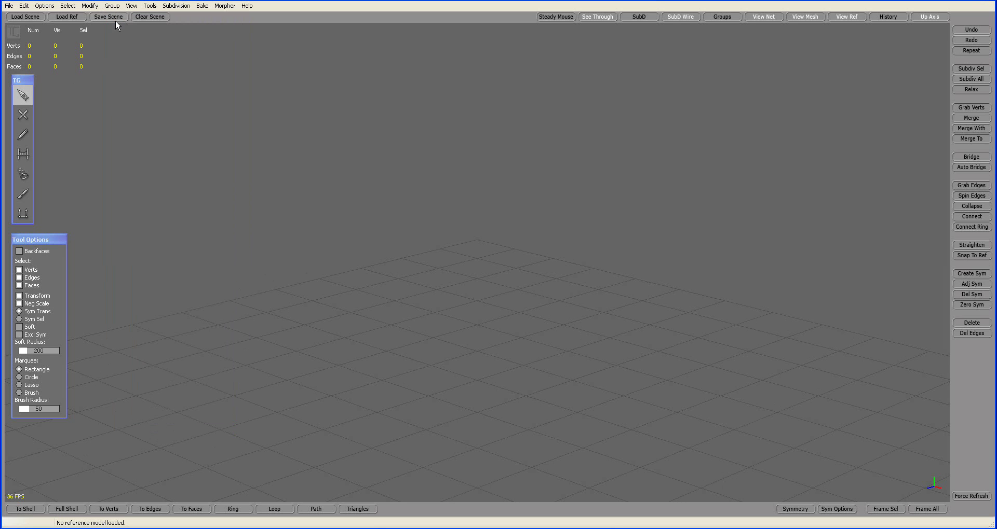
Review the available Options toggles, such as Wireframe Reference, Backface Culling and See Through.
left_click(47, 7)
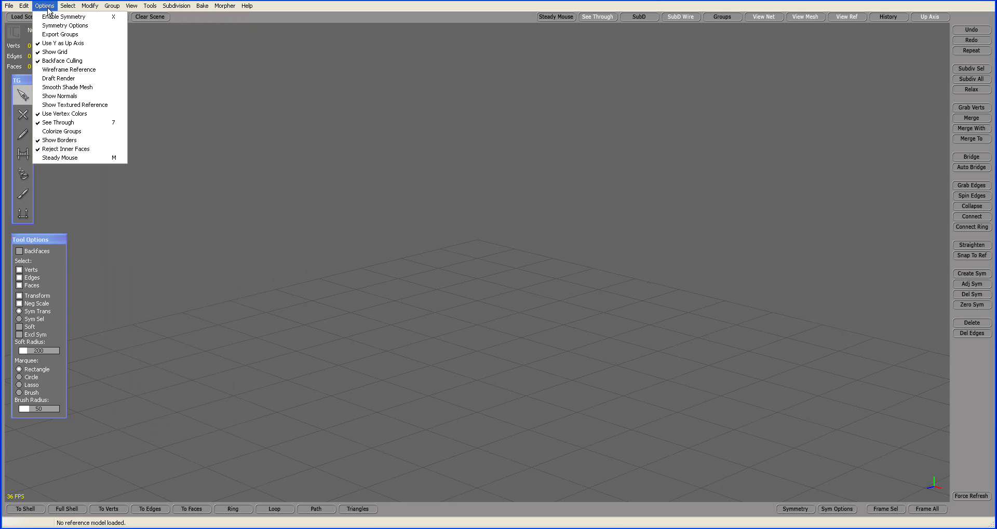
left_click(249, 27)
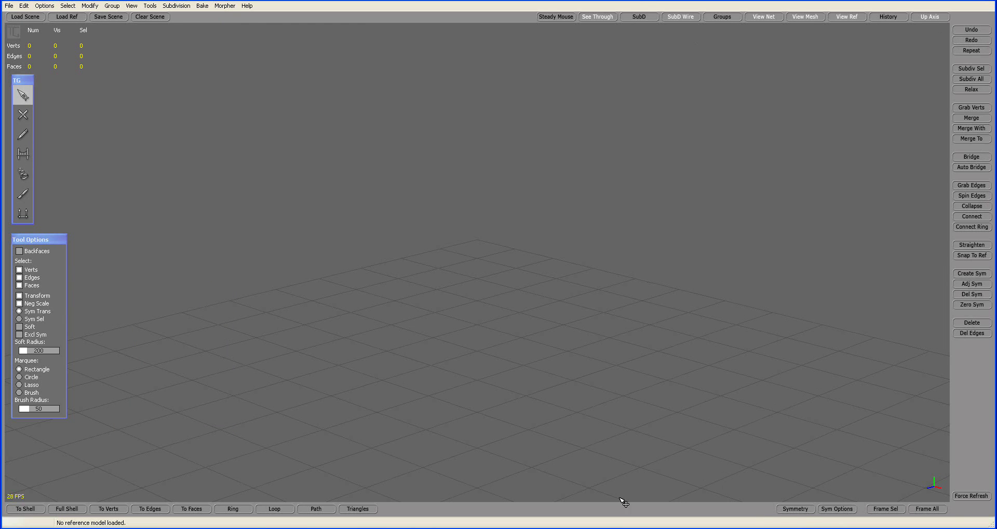
Shift the floating TG tool palette slightly and activate its first tool.
left_click(23, 81)
left_click_drag(23, 77, 25, 79)
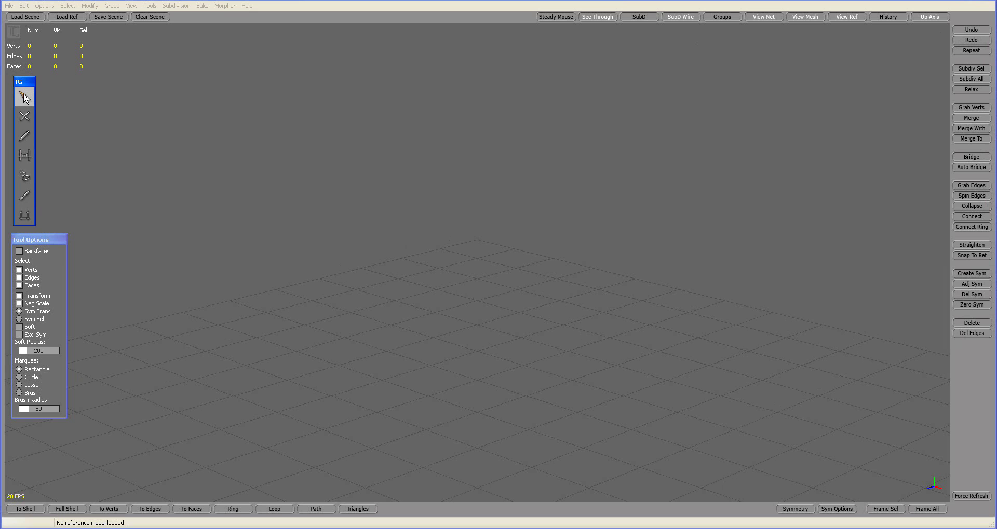
left_click(23, 95)
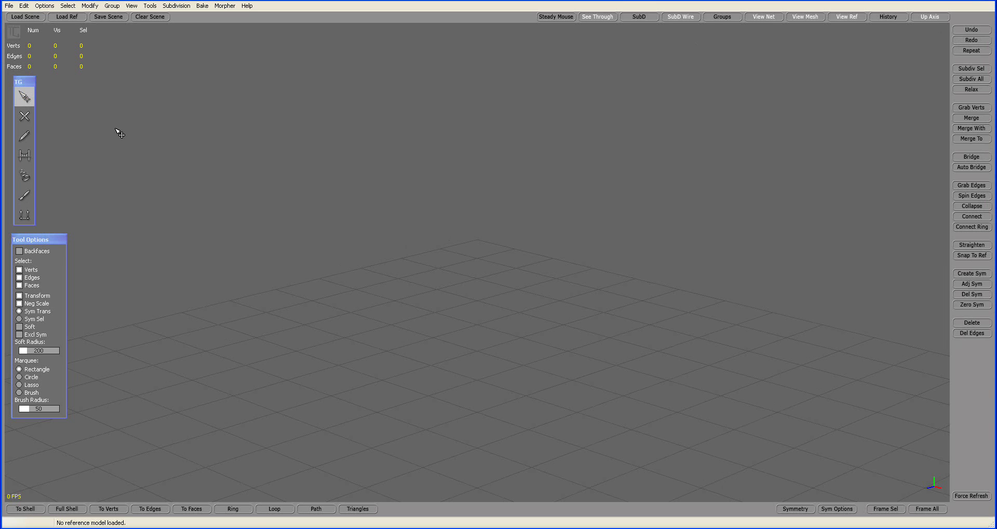